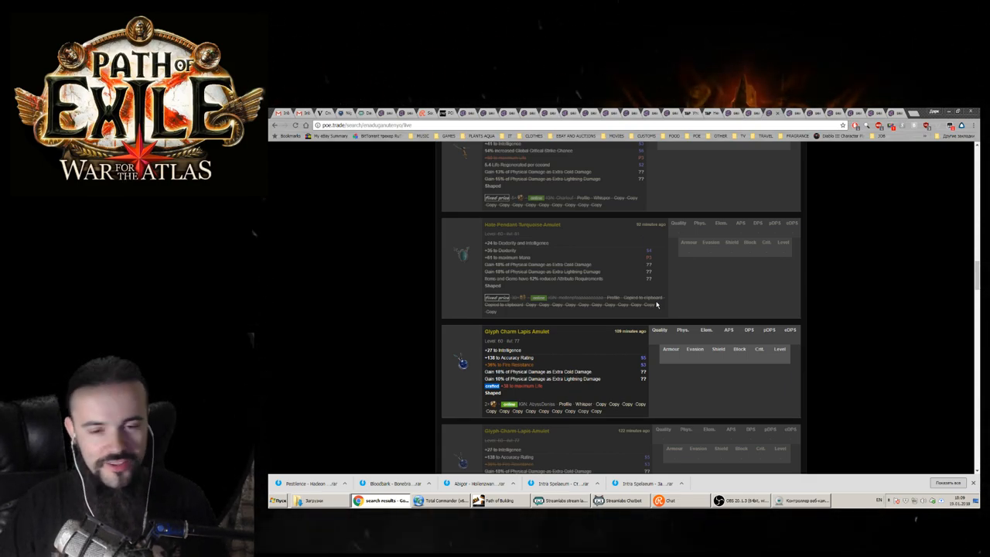
{"action": "scroll", "coordinate": [656, 304], "scroll_direction": "up", "scroll_amount": 1}
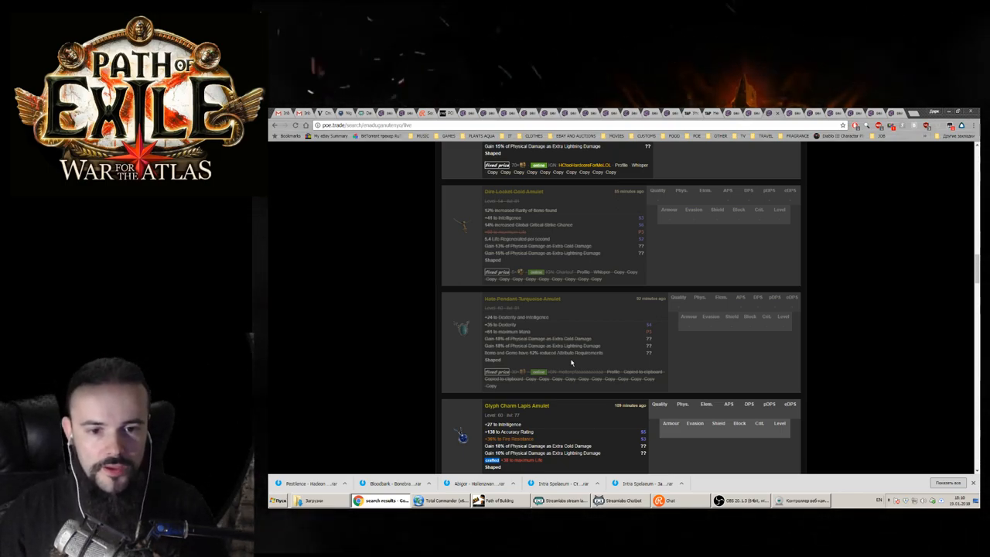
{"action": "scroll", "coordinate": [571, 362], "scroll_direction": "up", "scroll_amount": 2}
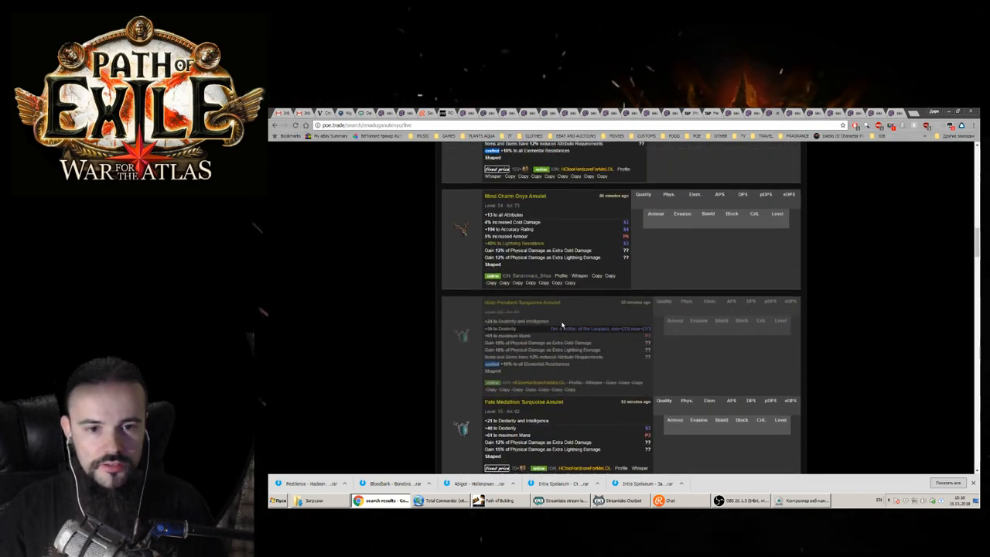
{"action": "scroll", "coordinate": [504, 351], "scroll_direction": "up", "scroll_amount": 1}
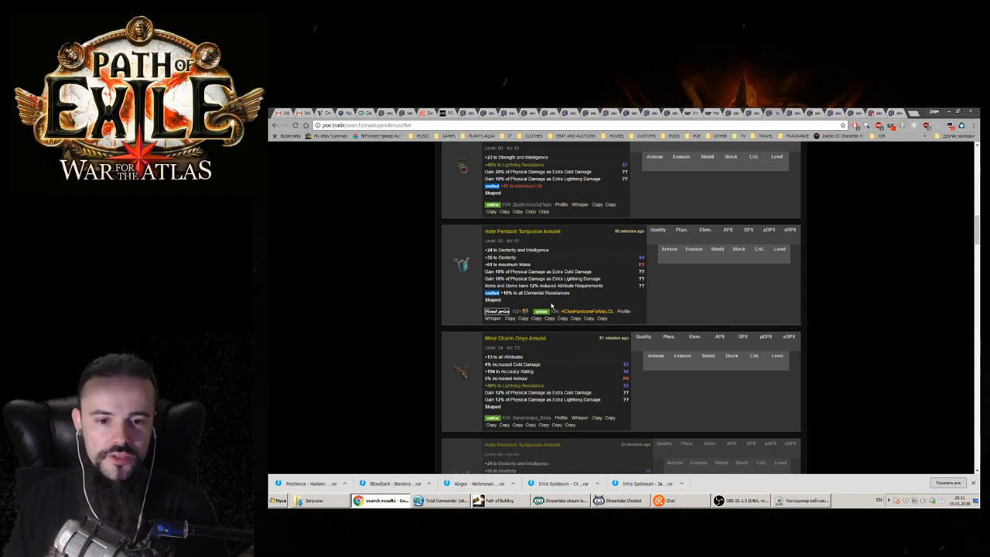
{"action": "scroll", "coordinate": [565, 298], "scroll_direction": "up", "scroll_amount": 2}
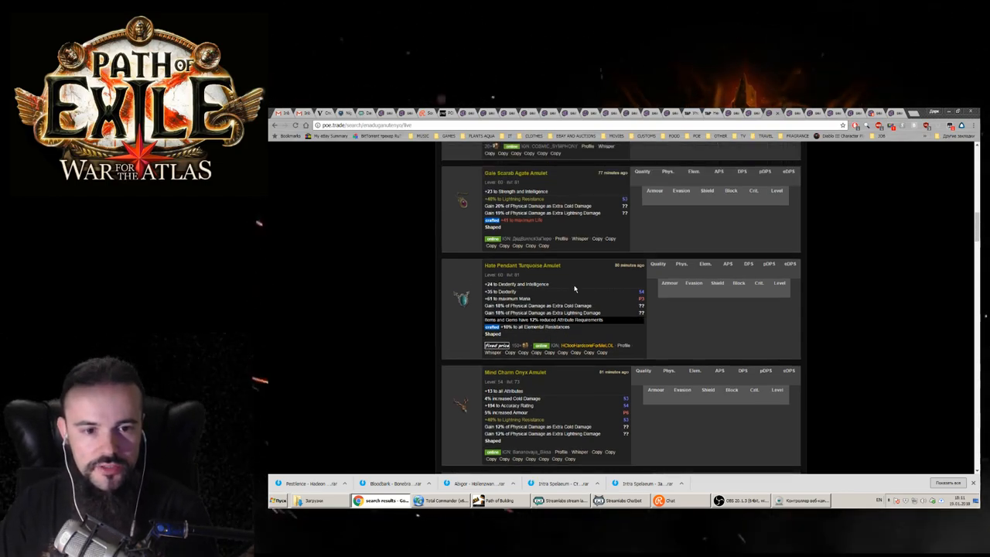
{"action": "scroll", "coordinate": [576, 290], "scroll_direction": "down", "scroll_amount": 2}
{"action": "scroll", "coordinate": [587, 302], "scroll_direction": "down", "scroll_amount": 2}
{"action": "scroll", "coordinate": [585, 307], "scroll_direction": "down", "scroll_amount": 2}
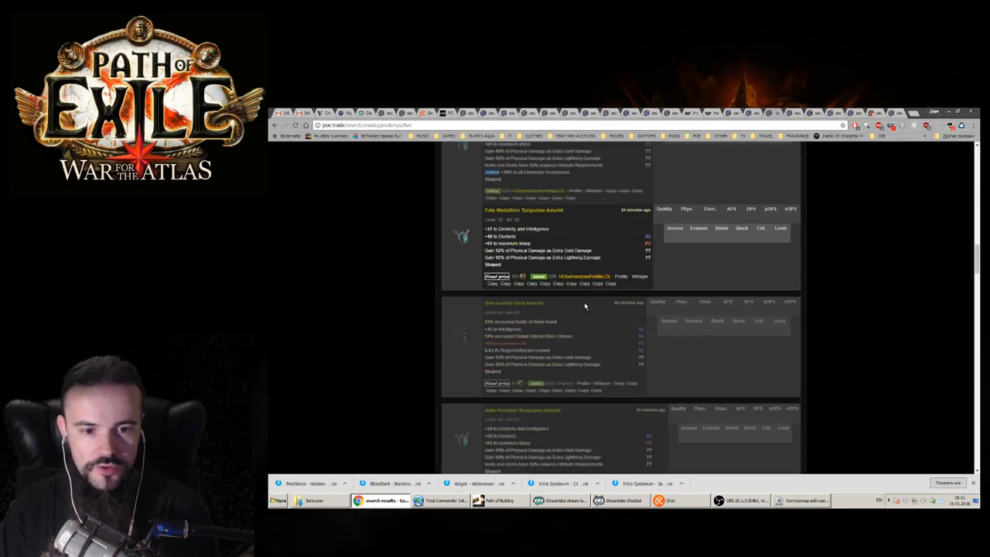
{"action": "scroll", "coordinate": [582, 305], "scroll_direction": "down", "scroll_amount": 2}
{"action": "scroll", "coordinate": [581, 335], "scroll_direction": "down", "scroll_amount": 3}
{"action": "scroll", "coordinate": [570, 320], "scroll_direction": "up", "scroll_amount": 1}
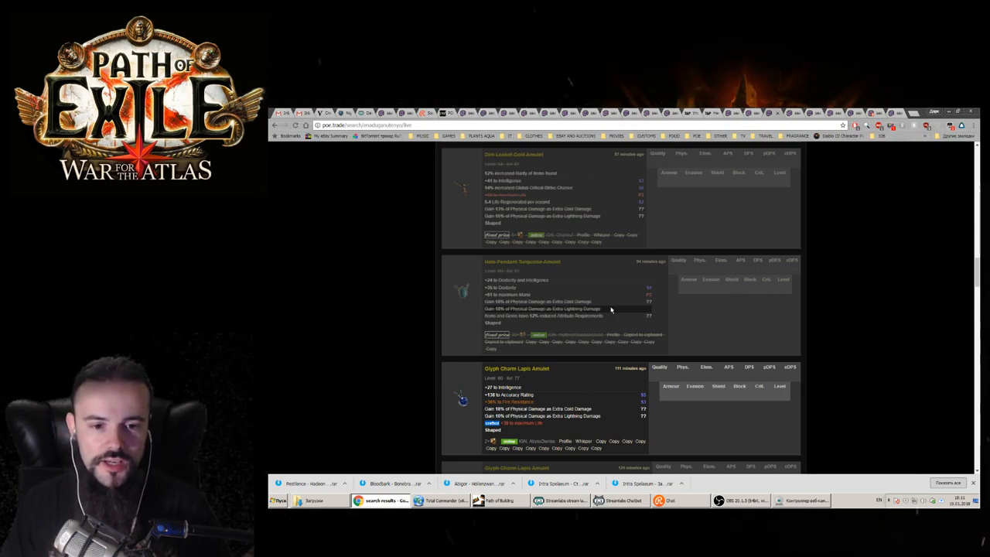
{"action": "scroll", "coordinate": [611, 309], "scroll_direction": "up", "scroll_amount": 2}
{"action": "scroll", "coordinate": [588, 309], "scroll_direction": "up", "scroll_amount": 2}
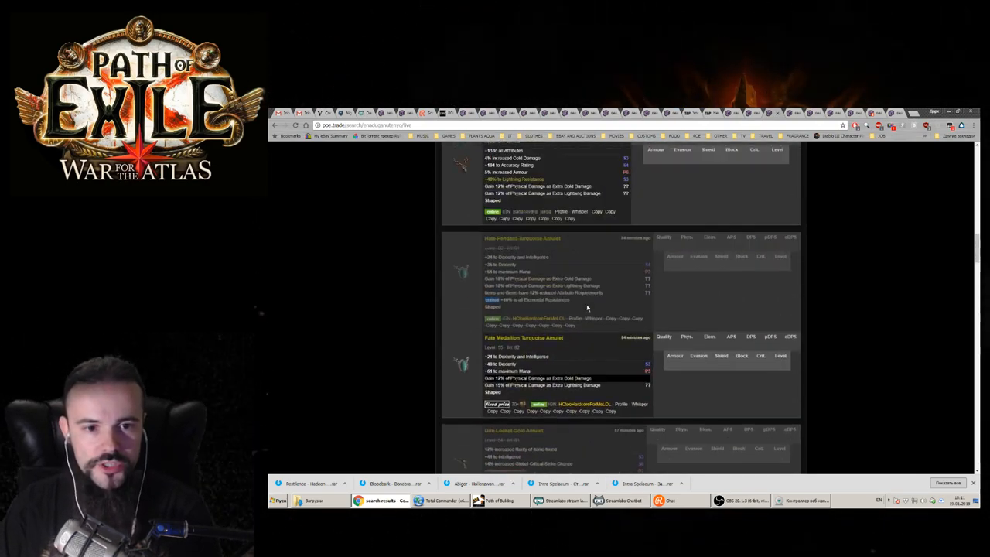
{"action": "scroll", "coordinate": [595, 311], "scroll_direction": "up", "scroll_amount": 1}
{"action": "scroll", "coordinate": [612, 312], "scroll_direction": "down", "scroll_amount": 1}
{"action": "scroll", "coordinate": [608, 348], "scroll_direction": "down", "scroll_amount": 2}
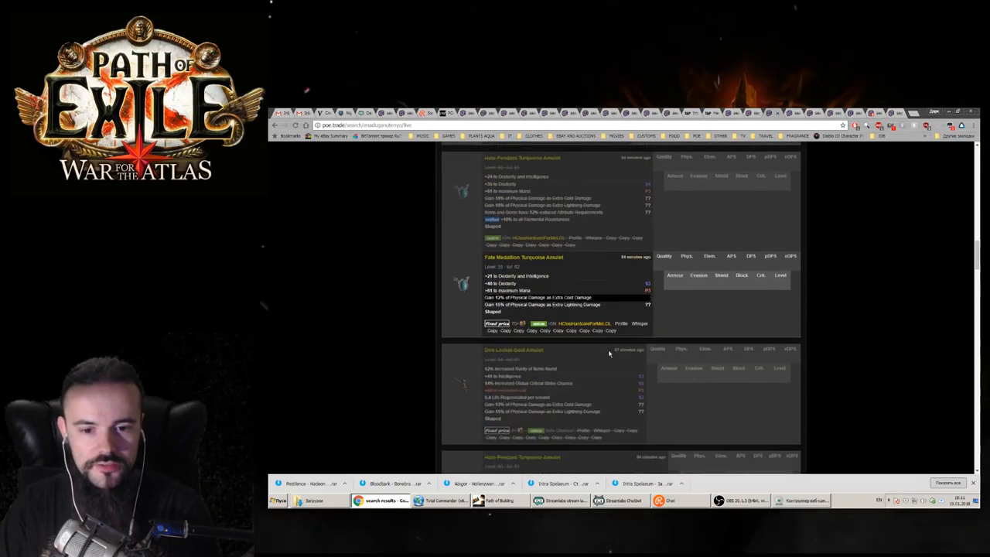
{"action": "scroll", "coordinate": [610, 371], "scroll_direction": "down", "scroll_amount": 1}
{"action": "scroll", "coordinate": [594, 344], "scroll_direction": "down", "scroll_amount": 1}
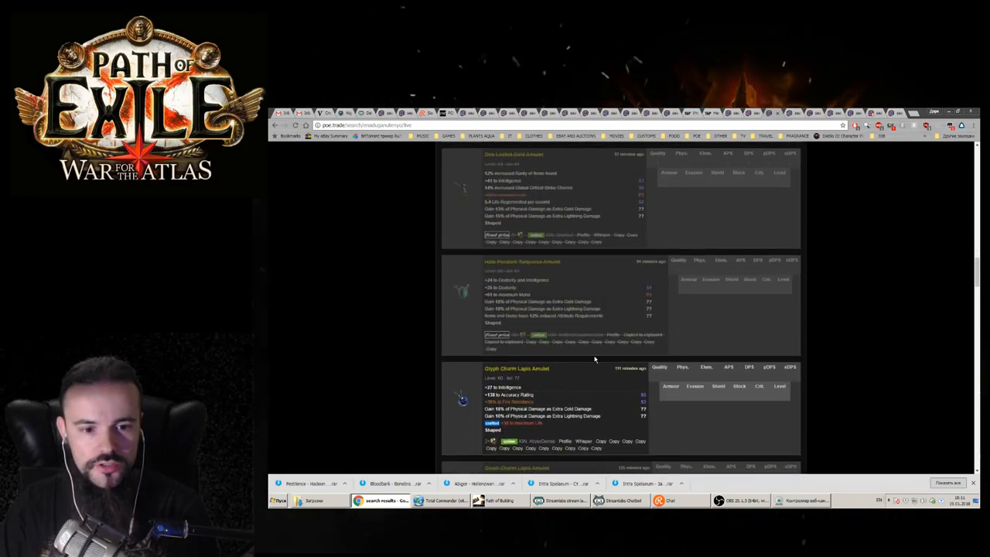
{"action": "scroll", "coordinate": [595, 348], "scroll_direction": "down", "scroll_amount": 2}
{"action": "scroll", "coordinate": [596, 356], "scroll_direction": "up", "scroll_amount": 2}
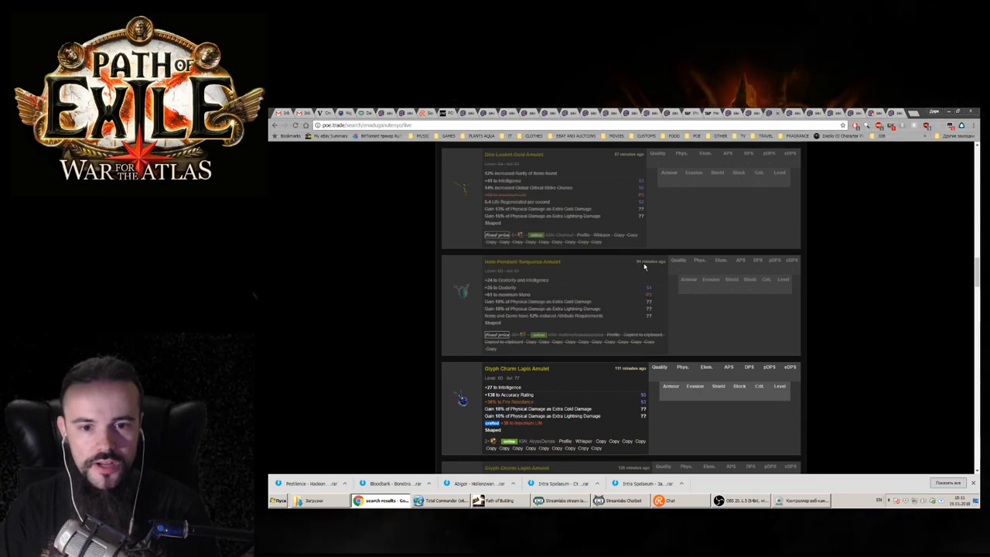
{"action": "scroll", "coordinate": [642, 277], "scroll_direction": "up", "scroll_amount": 2}
{"action": "scroll", "coordinate": [638, 276], "scroll_direction": "up", "scroll_amount": 1}
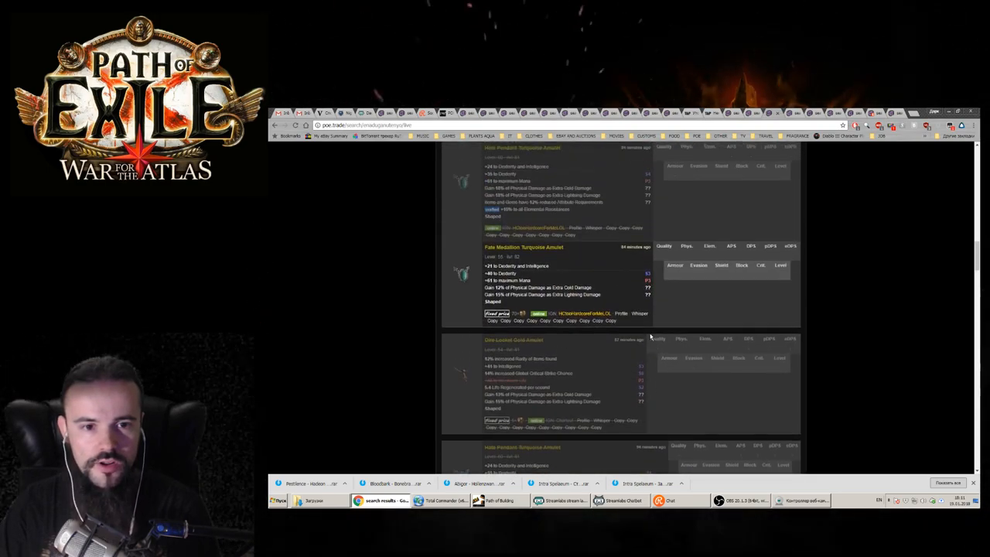
{"action": "scroll", "coordinate": [628, 275], "scroll_direction": "up", "scroll_amount": 1}
{"action": "scroll", "coordinate": [618, 270], "scroll_direction": "up", "scroll_amount": 1}
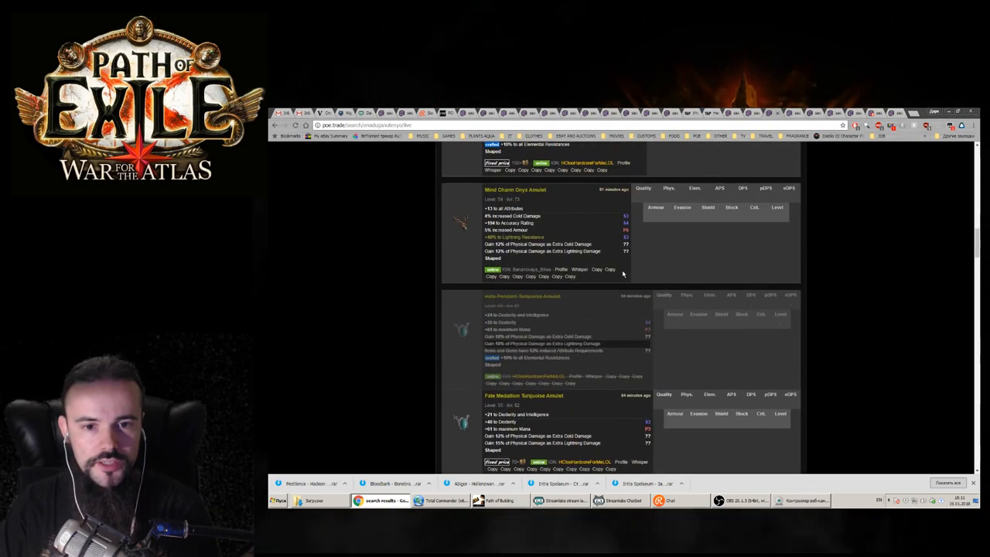
{"action": "scroll", "coordinate": [614, 250], "scroll_direction": "up", "scroll_amount": 1}
{"action": "scroll", "coordinate": [608, 286], "scroll_direction": "down", "scroll_amount": 1}
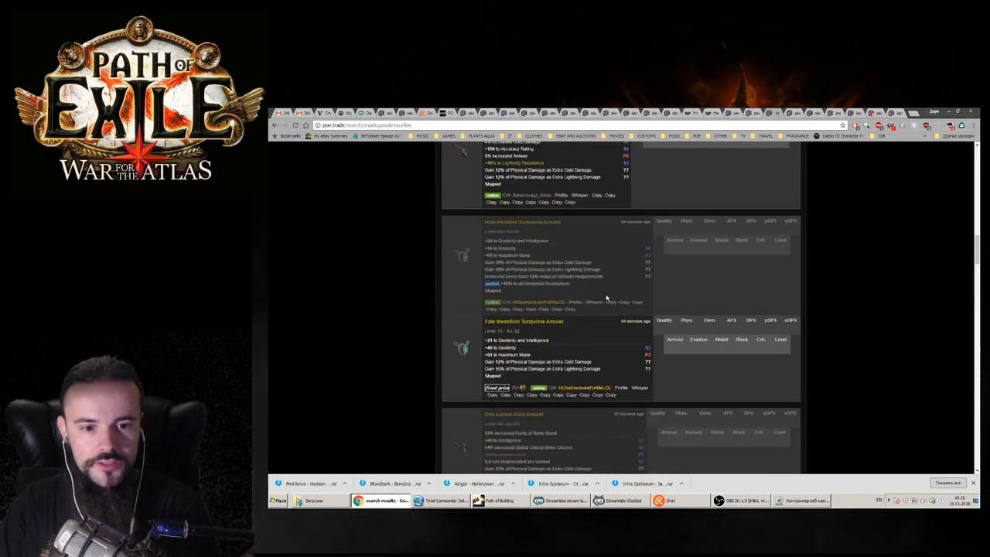